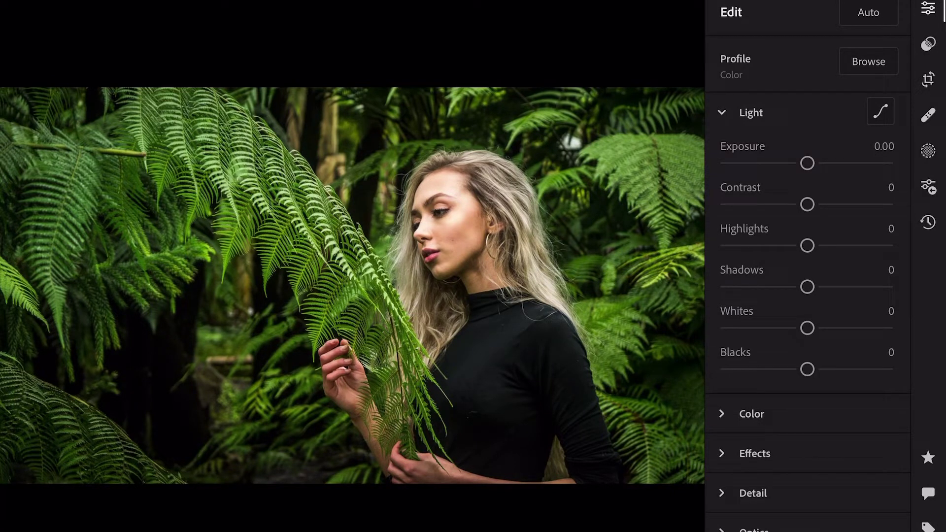
Set Light to Contrast -29, Highlights -30, Shadows +31, Whites -60, Blacks -30, and show the tone curve.
{"action": "left_click_drag", "start_coordinate": [807, 204], "coordinate": [778, 205]}
{"action": "left_click_drag", "start_coordinate": [807, 245], "coordinate": [777, 245]}
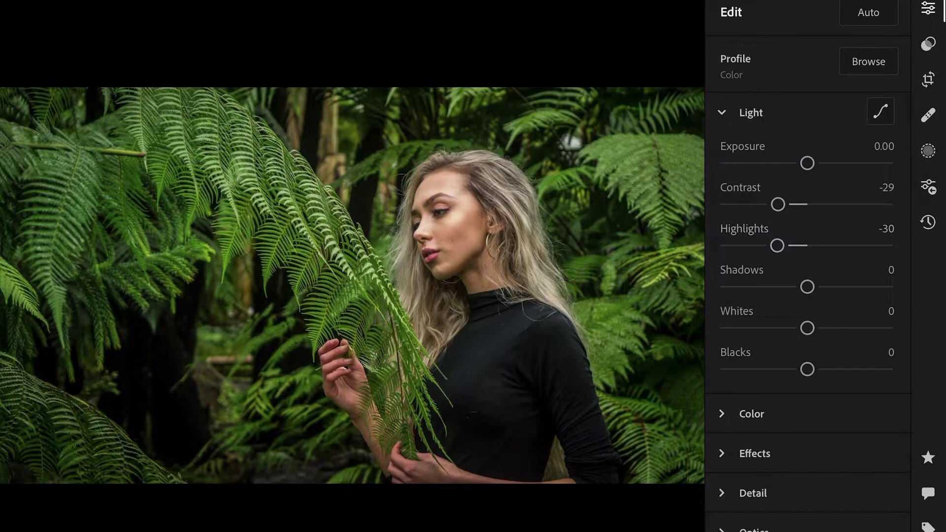
{"action": "left_click_drag", "start_coordinate": [807, 287], "coordinate": [838, 286]}
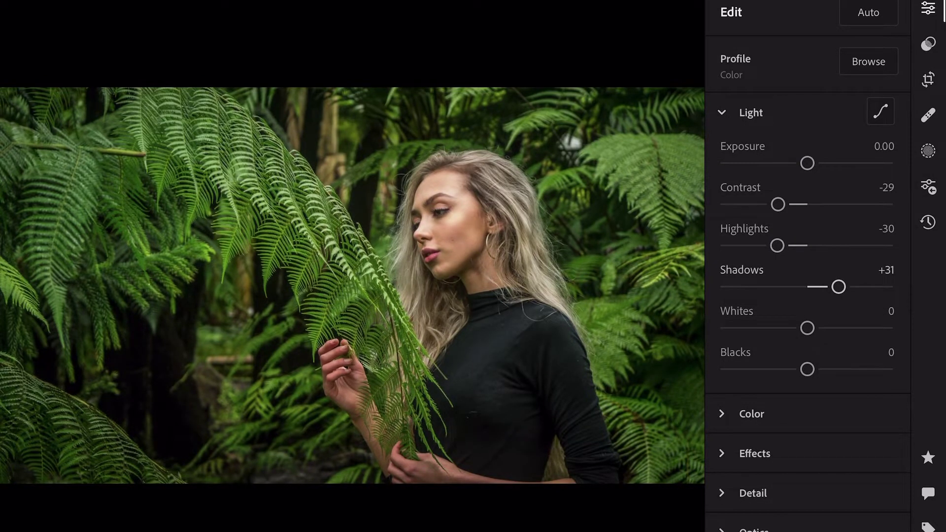
{"action": "left_click_drag", "start_coordinate": [807, 328], "coordinate": [753, 328]}
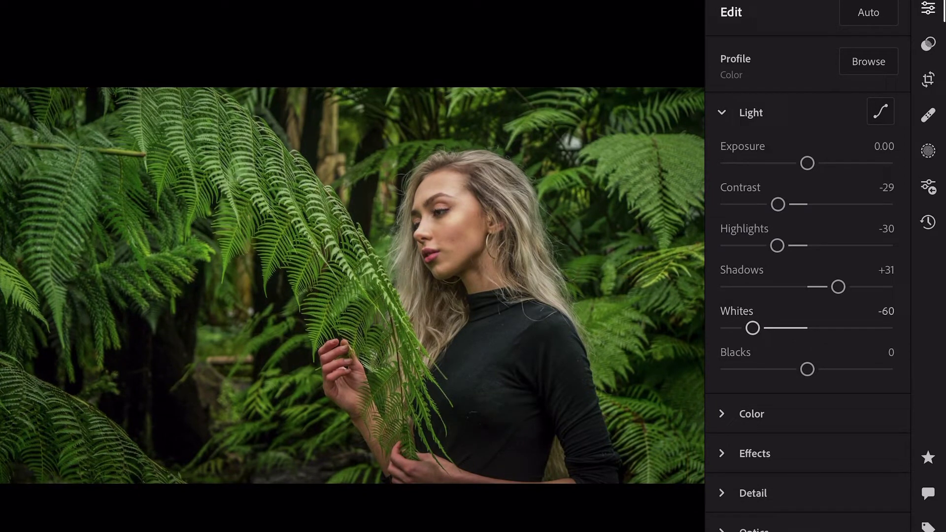
{"action": "left_click_drag", "start_coordinate": [807, 369], "coordinate": [777, 369]}
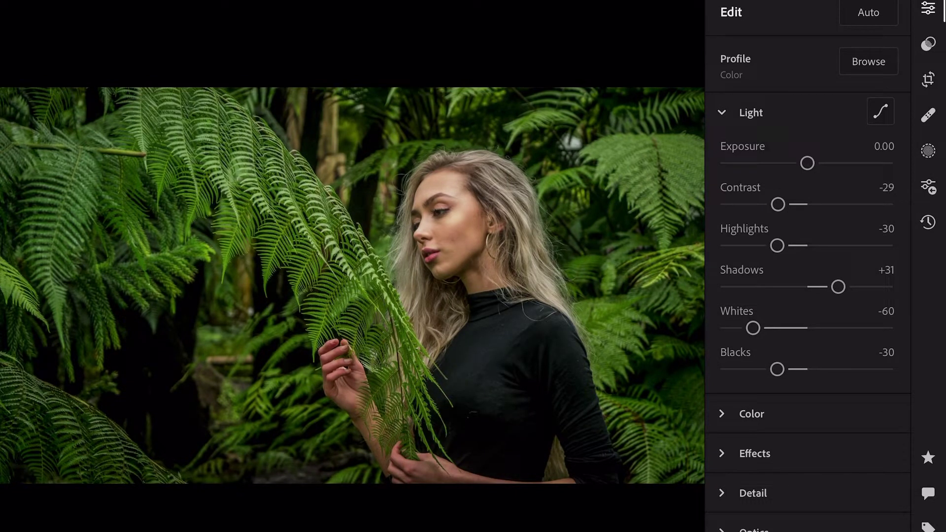
{"action": "left_click", "coordinate": [881, 111]}
Darken shadows and lift upper tones on the luminance curve, then reshape the red channel curve.
{"action": "left_click", "coordinate": [729, 150]}
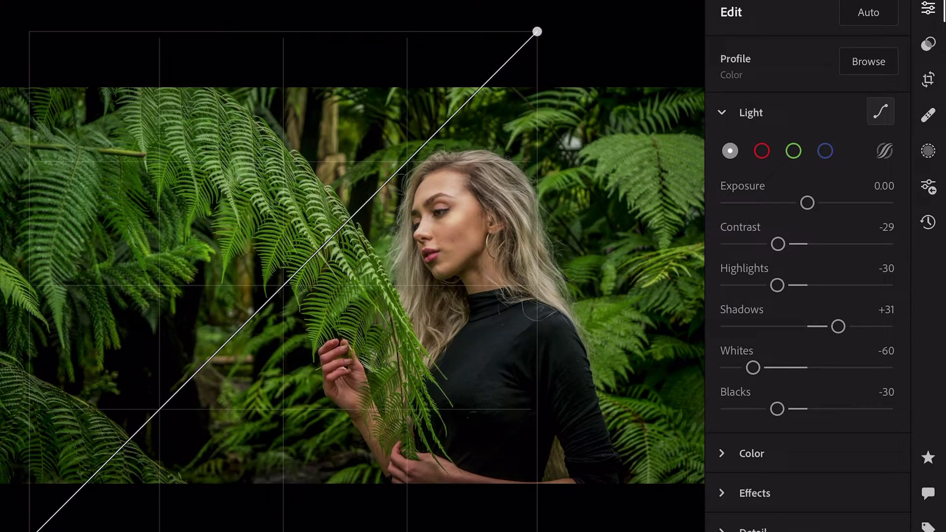
{"action": "left_click_drag", "start_coordinate": [149, 421], "coordinate": [148, 458]}
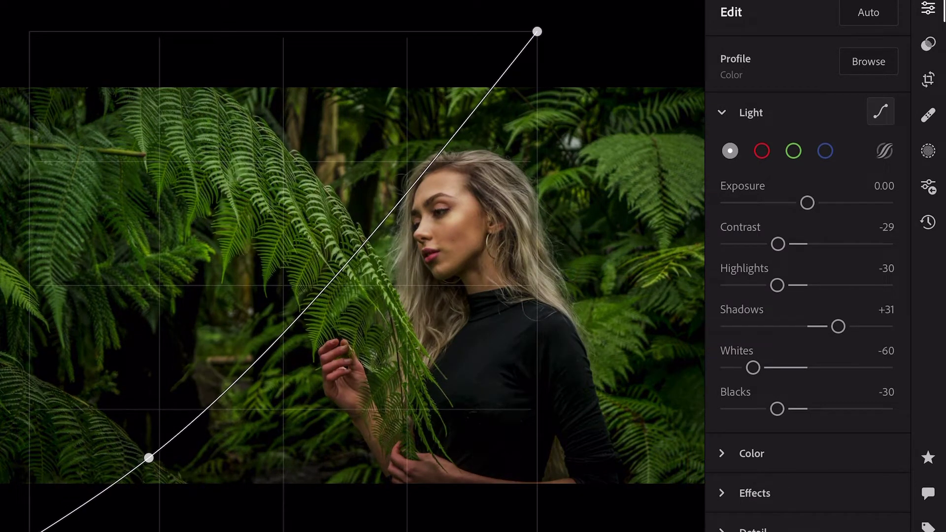
{"action": "left_click_drag", "start_coordinate": [418, 179], "coordinate": [406, 164]}
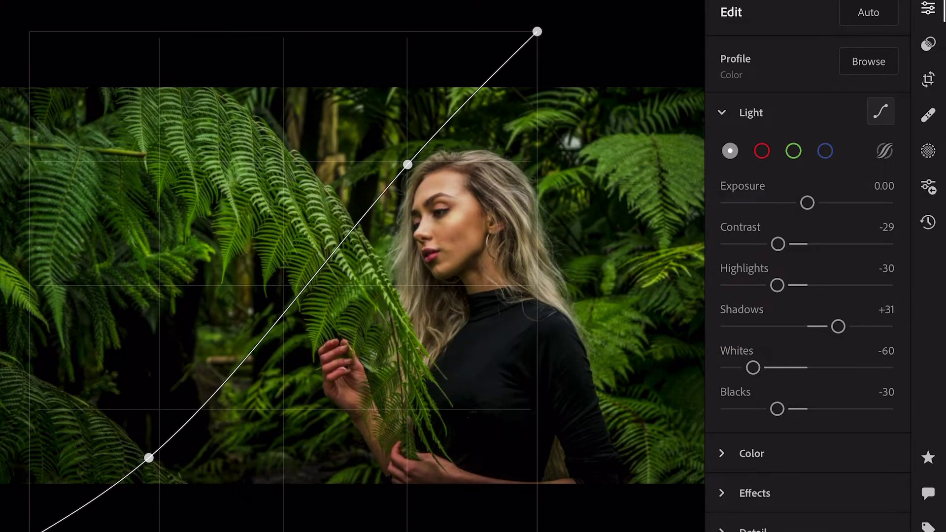
{"action": "left_click", "coordinate": [762, 151]}
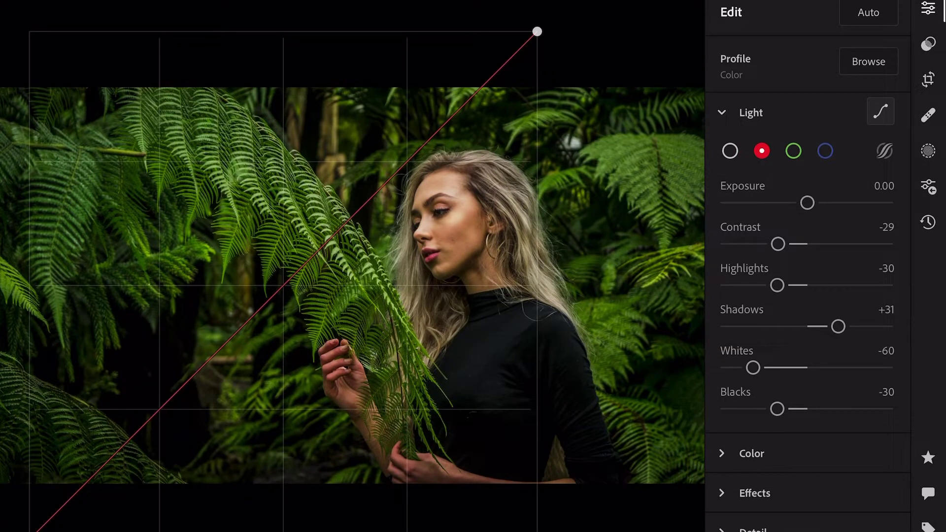
{"action": "left_click_drag", "start_coordinate": [88, 479], "coordinate": [86, 500]}
{"action": "left_click_drag", "start_coordinate": [282, 297], "coordinate": [282, 280]}
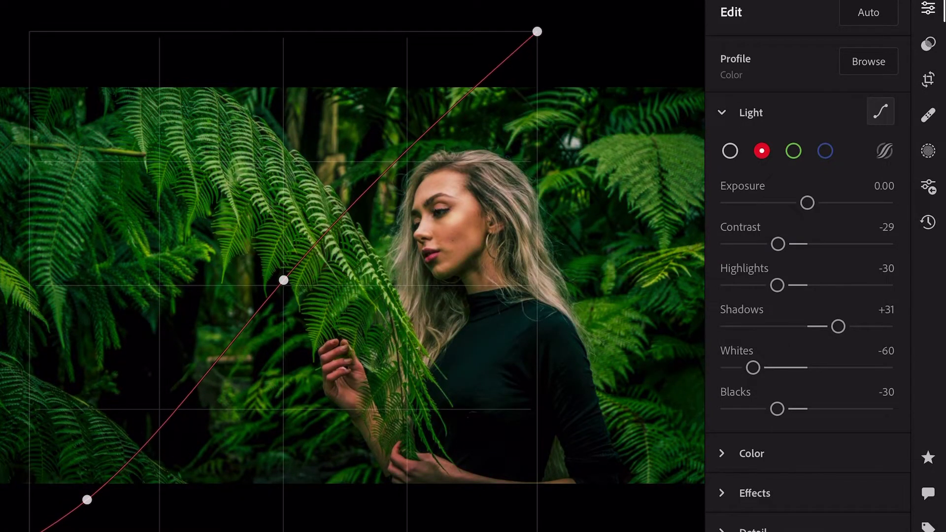
{"action": "left_click_drag", "start_coordinate": [405, 160], "coordinate": [405, 169]}
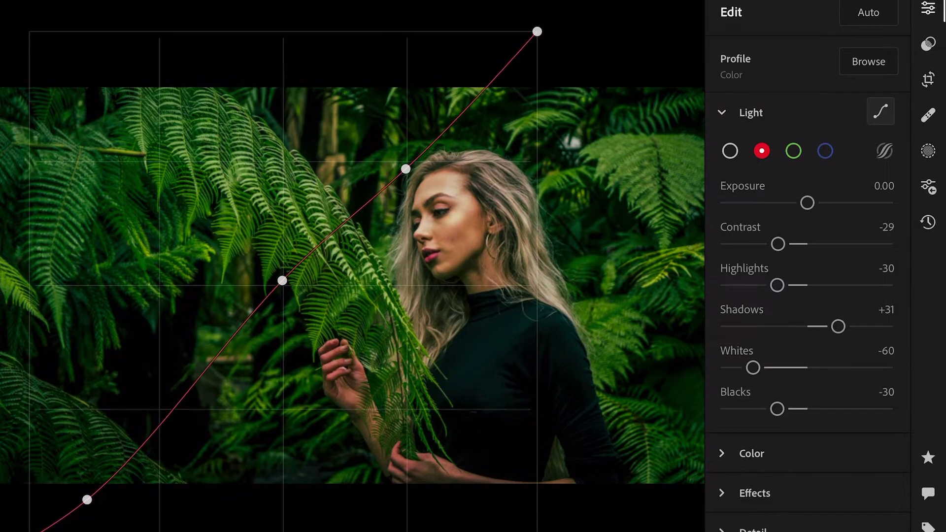
Lower the shadows and lift the midtones on the green and blue channel curves.
{"action": "left_click", "coordinate": [793, 151]}
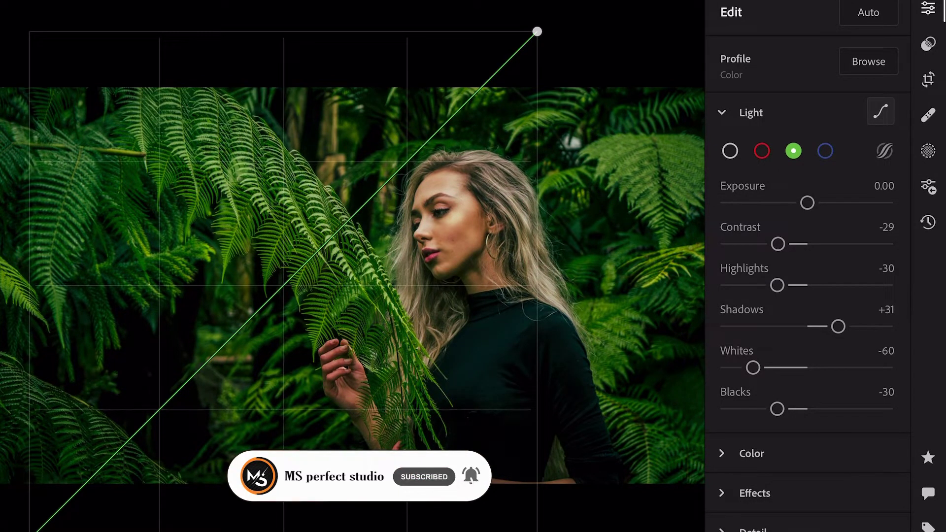
{"action": "left_click_drag", "start_coordinate": [83, 486], "coordinate": [91, 501]}
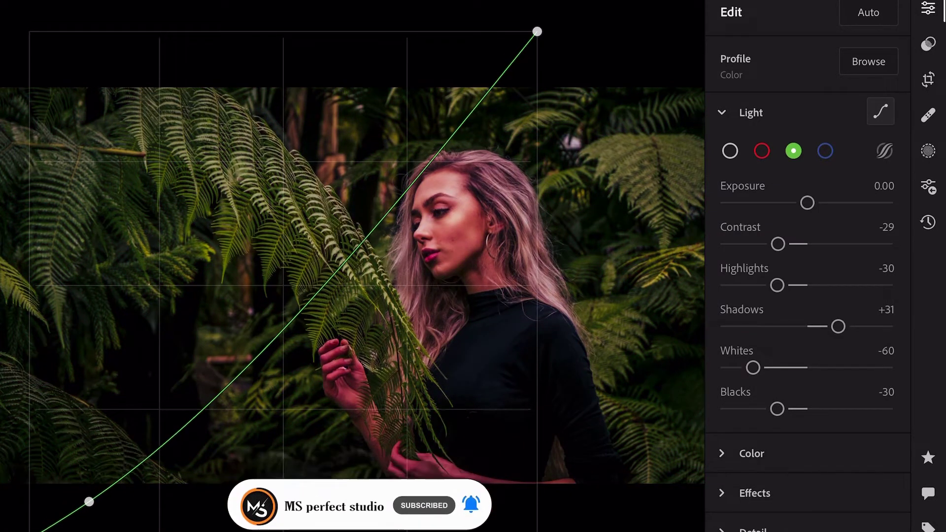
{"action": "left_click_drag", "start_coordinate": [285, 325], "coordinate": [282, 288]}
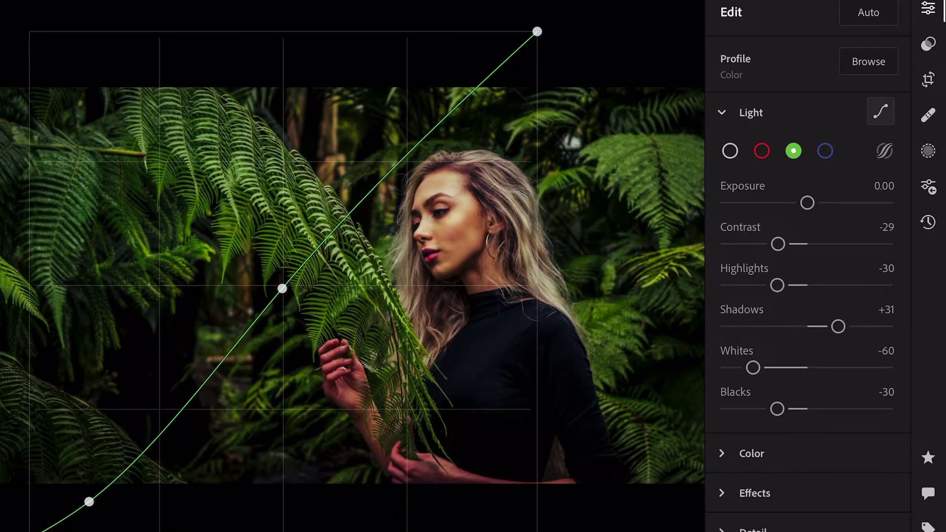
{"action": "left_click_drag", "start_coordinate": [397, 163], "coordinate": [400, 170]}
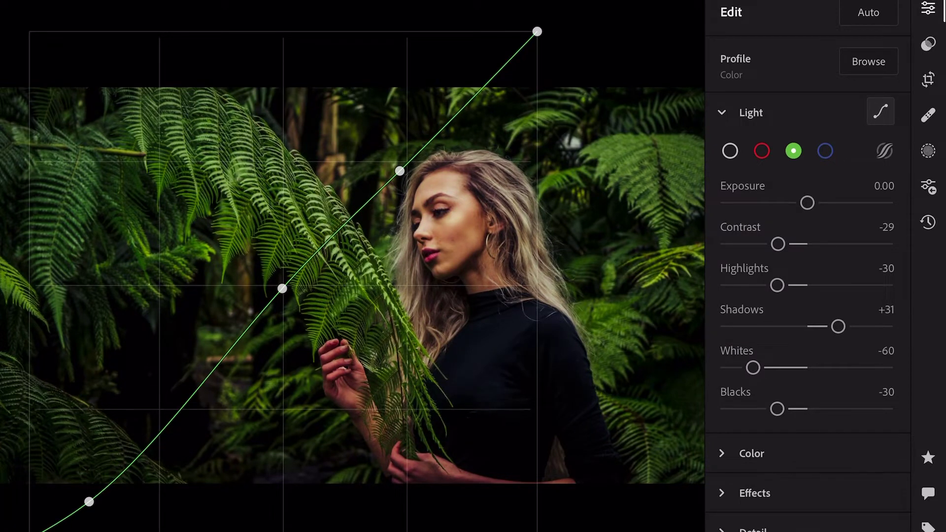
{"action": "left_click", "coordinate": [825, 151]}
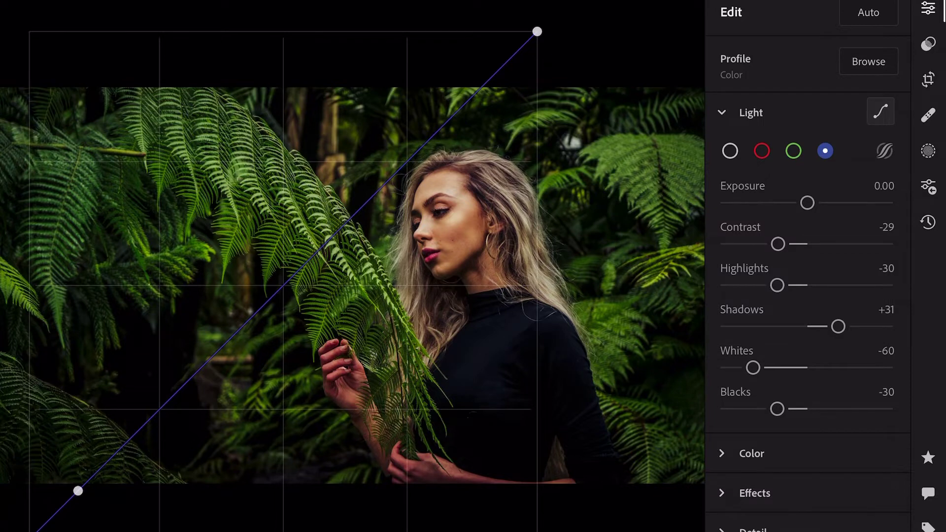
{"action": "left_click_drag", "start_coordinate": [78, 491], "coordinate": [74, 513]}
{"action": "left_click_drag", "start_coordinate": [302, 313], "coordinate": [285, 288]}
Anchor the upper blue curve, apply the Modern 04 profile, and return to the Edit panel.
{"action": "left_click", "coordinate": [402, 168]}
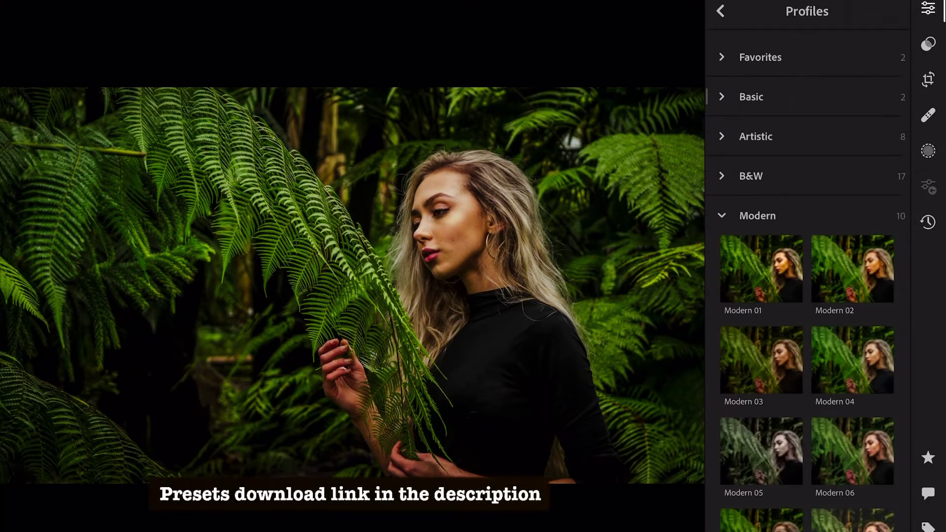
{"action": "scroll", "coordinate": [808, 286], "scroll_direction": "down", "scroll_amount": 5}
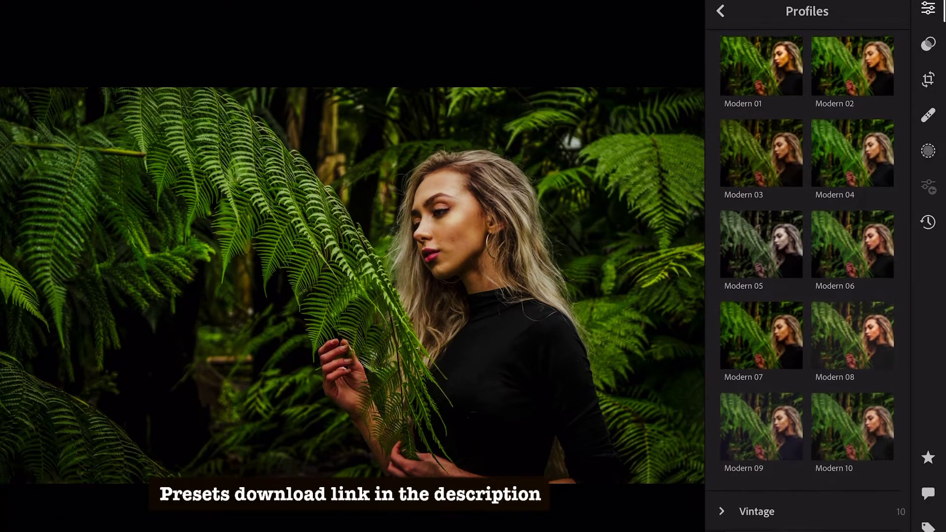
{"action": "scroll", "coordinate": [806, 276], "scroll_direction": "up", "scroll_amount": 2}
{"action": "left_click", "coordinate": [852, 207]}
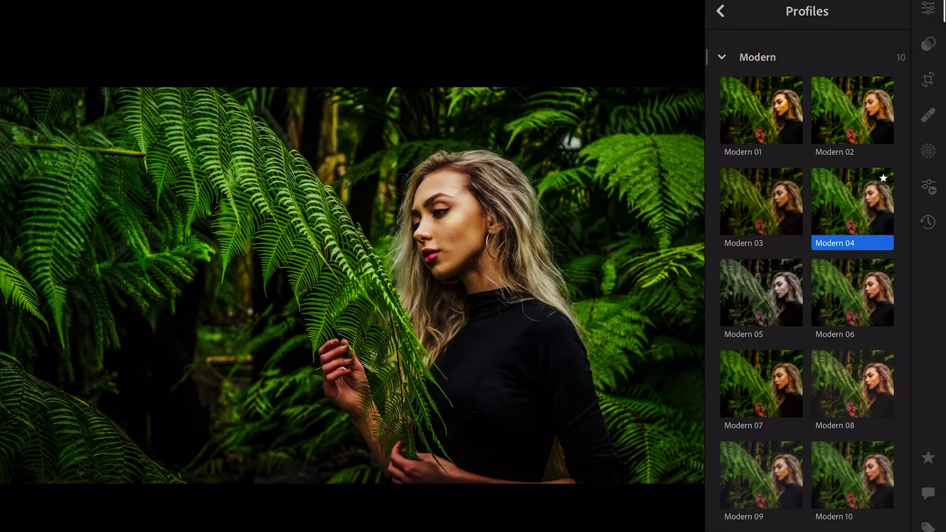
{"action": "left_click", "coordinate": [721, 11]}
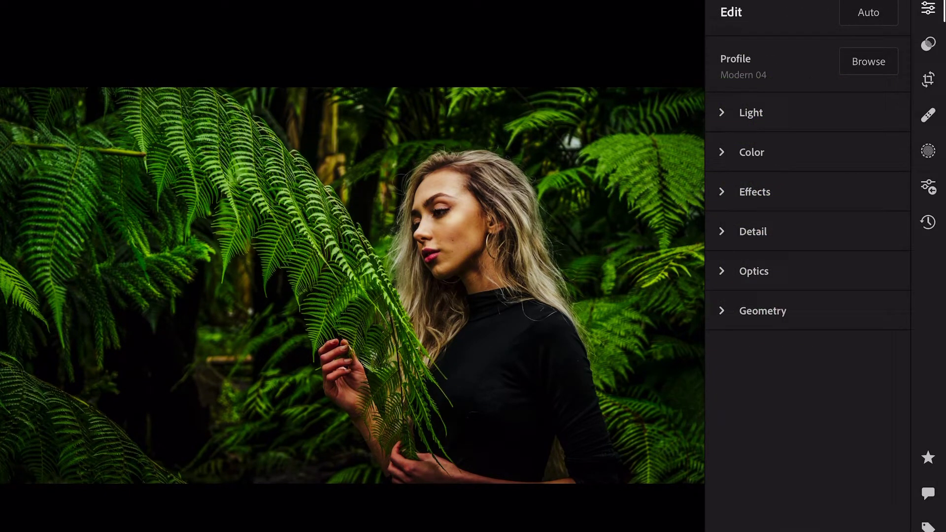
In the Color panel set Temp +10, Vibrance -10 and Saturation -20.
{"action": "left_click", "coordinate": [751, 152]}
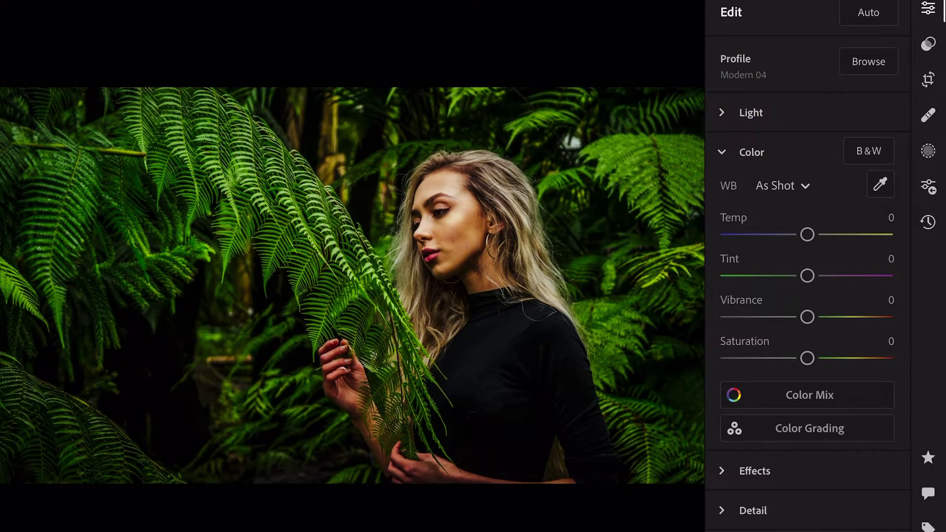
{"action": "left_click_drag", "start_coordinate": [807, 234], "coordinate": [815, 235]}
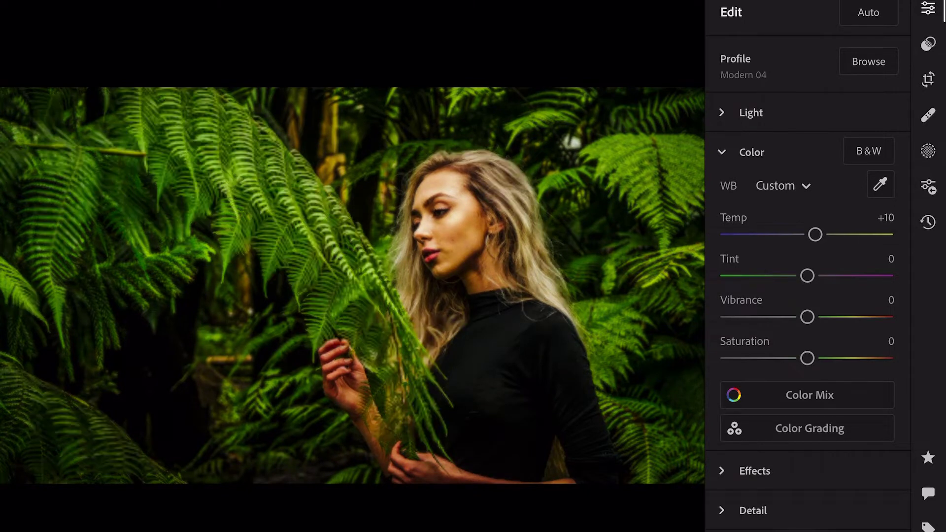
{"action": "left_click_drag", "start_coordinate": [807, 317], "coordinate": [799, 317]}
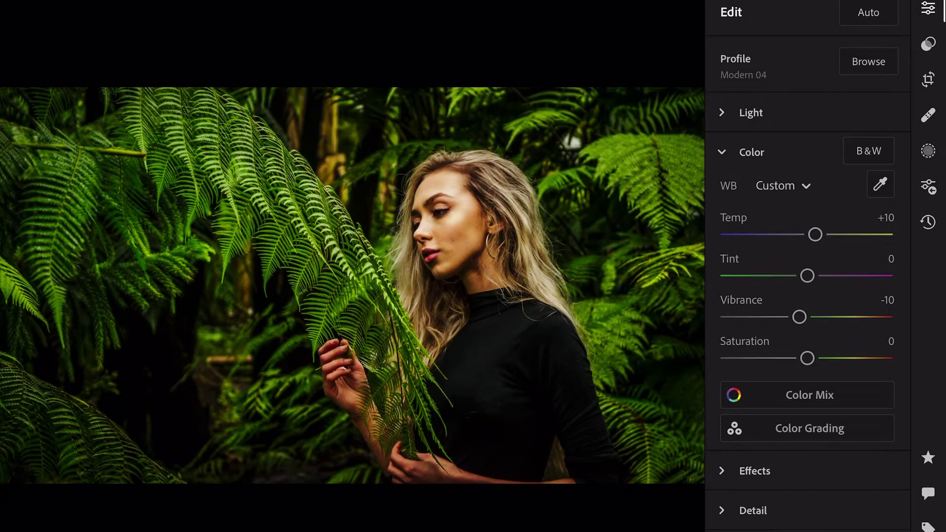
{"action": "mouse_move", "coordinate": [807, 358]}
{"action": "left_mouse_down"}
{"action": "mouse_move", "coordinate": [784, 358]}
{"action": "mouse_move", "coordinate": [791, 359]}
{"action": "left_mouse_up"}
In Color Mix, desaturate reds by 20 and set Orange Hue -10, Saturation -11, Luminance +11.
{"action": "left_click", "coordinate": [809, 395]}
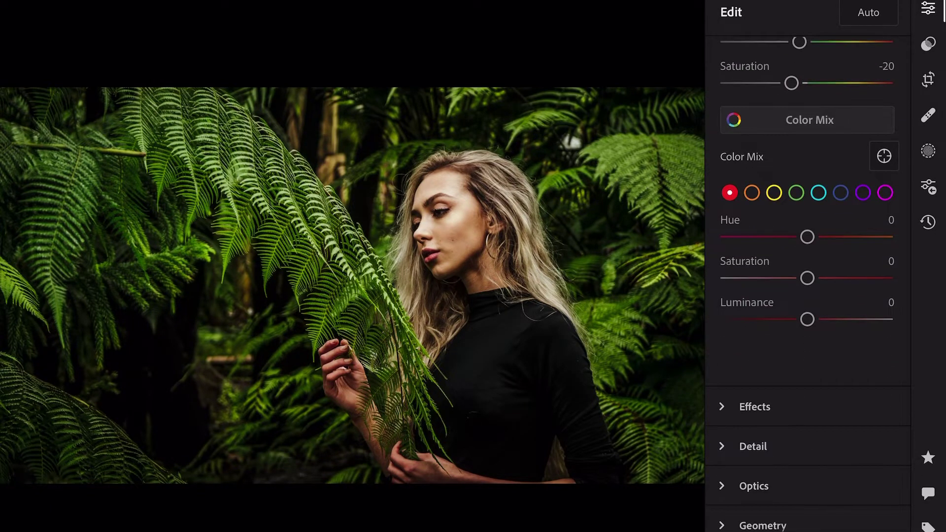
{"action": "left_click_drag", "start_coordinate": [807, 278], "coordinate": [791, 278]}
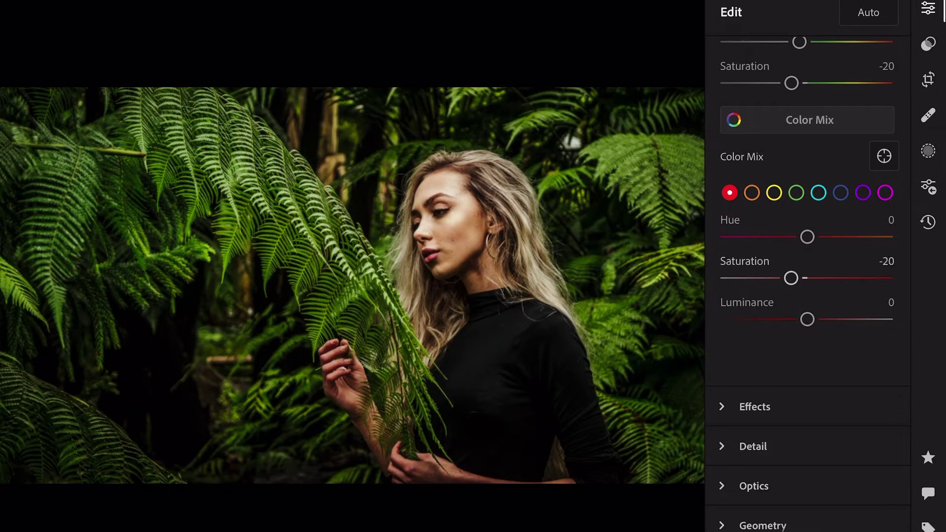
{"action": "left_click", "coordinate": [752, 193]}
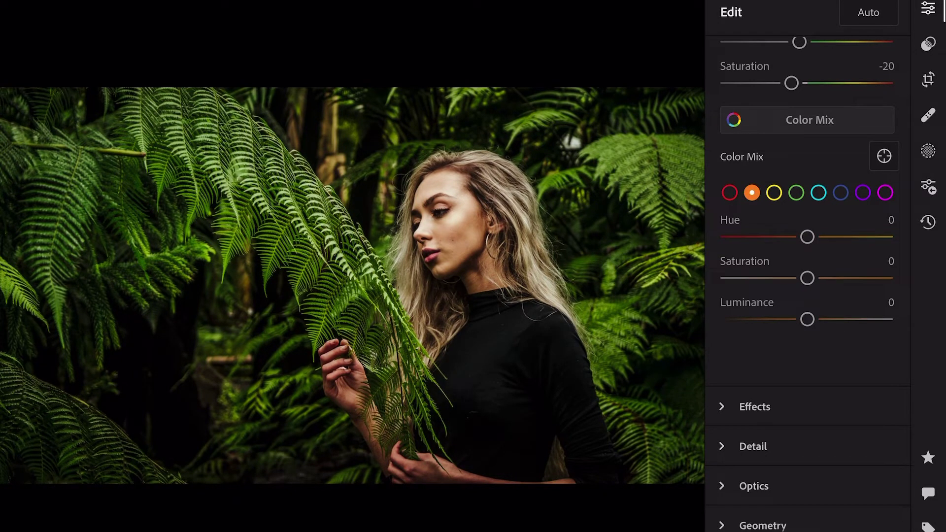
{"action": "left_click_drag", "start_coordinate": [807, 237], "coordinate": [799, 237]}
{"action": "left_click_drag", "start_coordinate": [807, 278], "coordinate": [798, 278]}
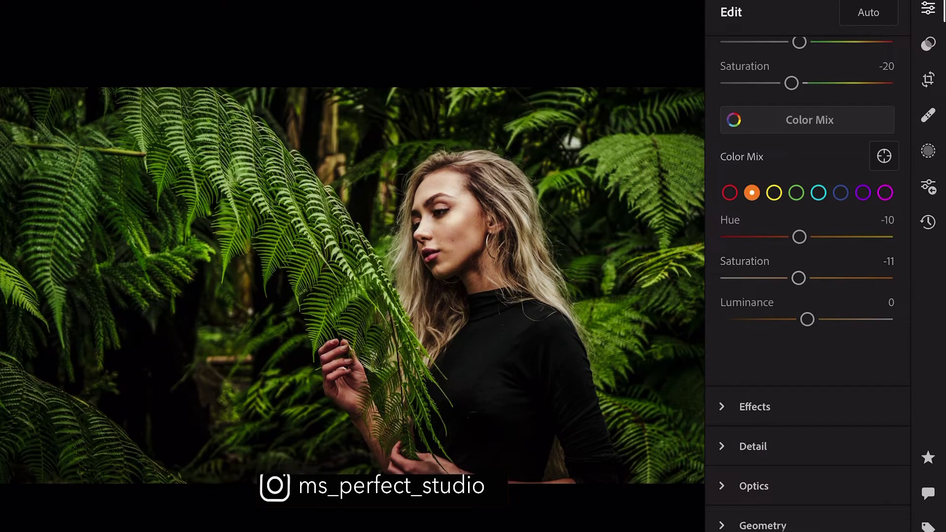
{"action": "left_click_drag", "start_coordinate": [807, 319], "coordinate": [816, 320]}
Set Yellow to Hue -21, Saturation -67 and Luminance -23.
{"action": "left_click", "coordinate": [773, 192]}
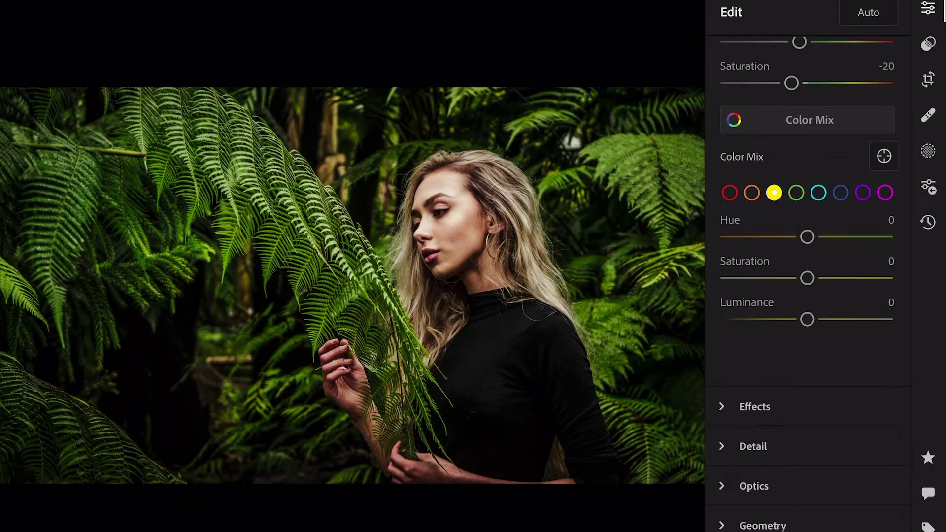
{"action": "left_click_drag", "start_coordinate": [807, 237], "coordinate": [790, 237]}
{"action": "left_click_drag", "start_coordinate": [807, 278], "coordinate": [754, 279]}
{"action": "mouse_move", "coordinate": [807, 320]}
{"action": "left_mouse_down"}
{"action": "mouse_move", "coordinate": [780, 319]}
{"action": "mouse_move", "coordinate": [791, 319]}
{"action": "left_mouse_up"}
Set Green to Hue +30, Saturation -78 and Luminance -73 in Color Mix.
{"action": "left_click", "coordinate": [795, 192]}
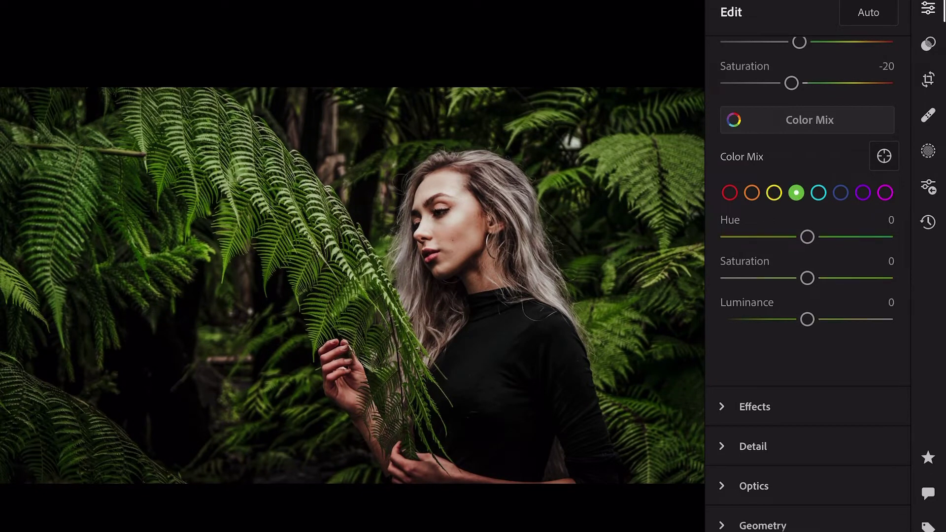
{"action": "left_click_drag", "start_coordinate": [807, 237], "coordinate": [831, 237]}
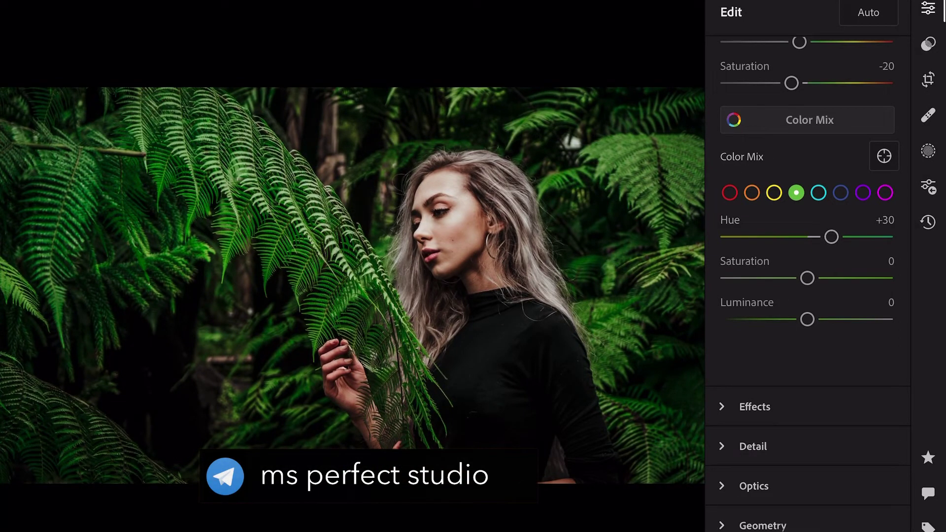
{"action": "left_click_drag", "start_coordinate": [807, 278], "coordinate": [745, 278]}
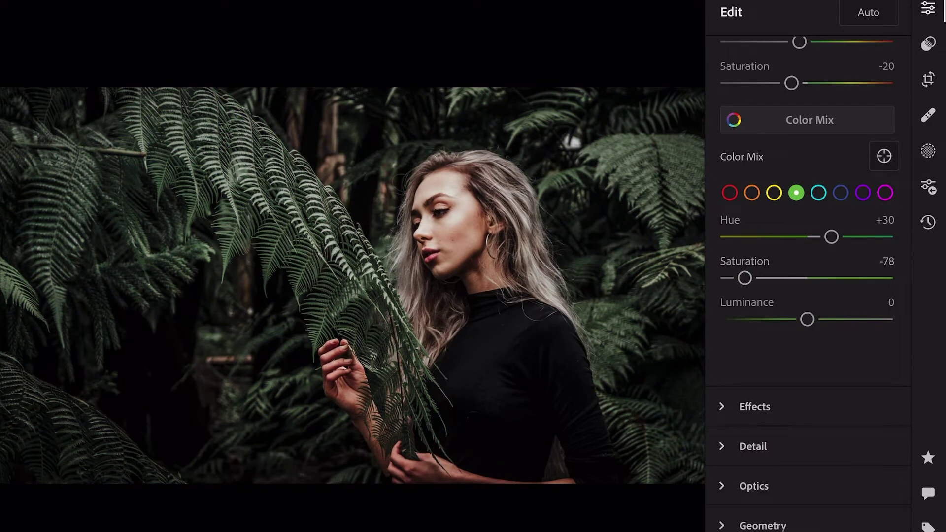
{"action": "left_click_drag", "start_coordinate": [807, 319], "coordinate": [749, 319]}
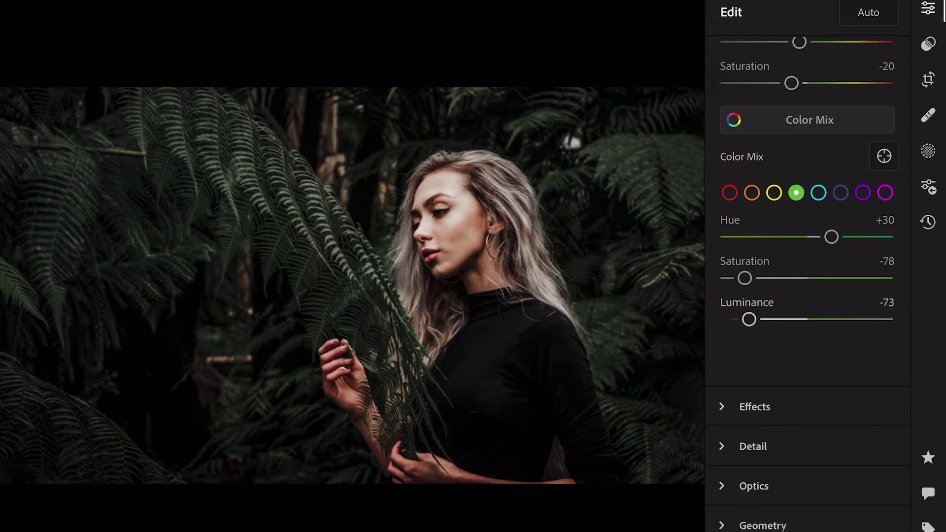
Desaturate the Aqua, Blue and Purple tones to about -60.
{"action": "left_click", "coordinate": [818, 192]}
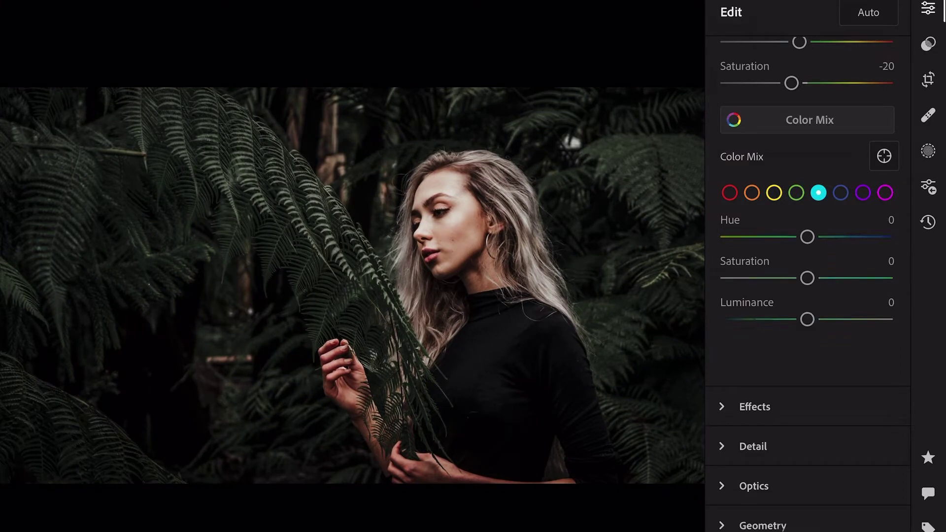
{"action": "left_click_drag", "start_coordinate": [807, 278], "coordinate": [761, 278]}
{"action": "left_click", "coordinate": [840, 193]}
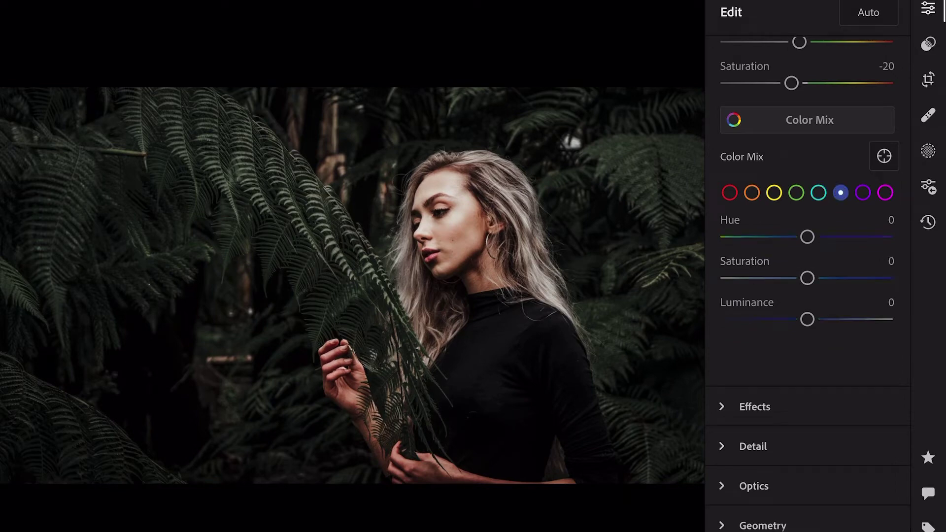
{"action": "mouse_move", "coordinate": [807, 278]}
{"action": "left_mouse_down"}
{"action": "mouse_move", "coordinate": [751, 278]}
{"action": "mouse_move", "coordinate": [759, 278]}
{"action": "left_mouse_up"}
{"action": "left_click", "coordinate": [863, 192]}
Desaturate Magenta to -60 and tint the shadows at Hue 50, Saturation 10.
{"action": "left_click", "coordinate": [885, 192]}
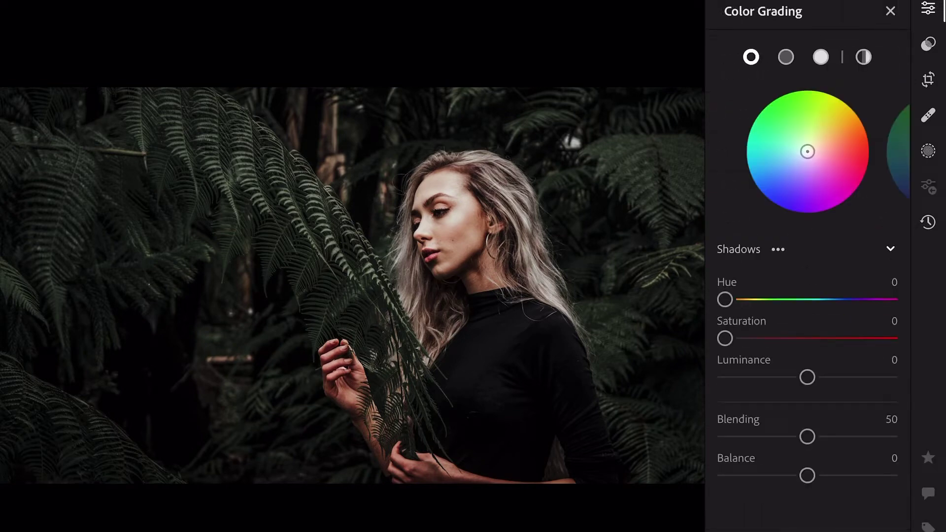
{"action": "mouse_move", "coordinate": [725, 299]}
{"action": "left_mouse_down"}
{"action": "mouse_move", "coordinate": [760, 299]}
{"action": "mouse_move", "coordinate": [748, 299]}
{"action": "left_mouse_up"}
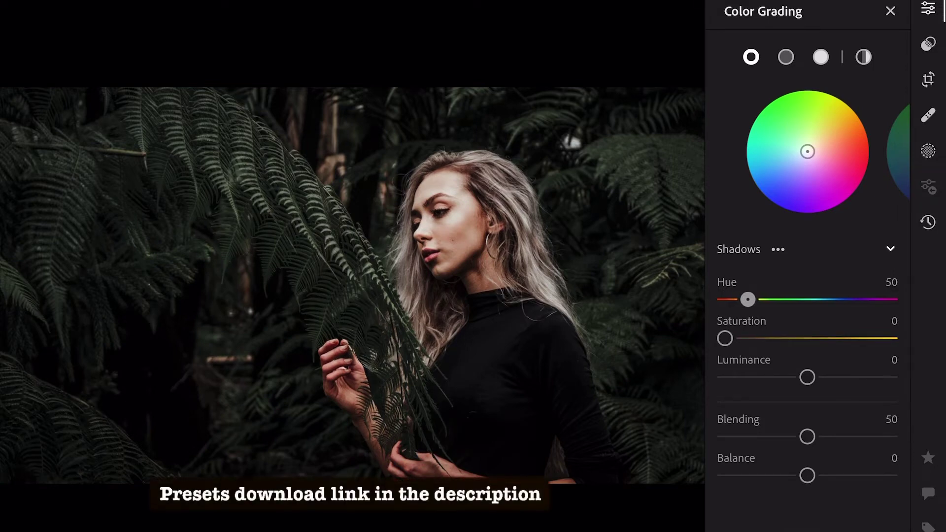
{"action": "left_click_drag", "start_coordinate": [724, 338], "coordinate": [741, 338]}
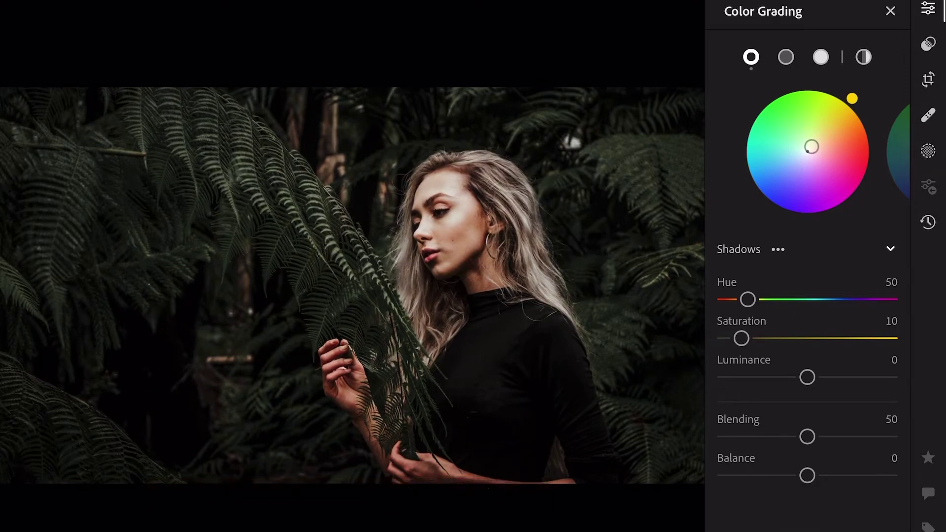
Tint the highlights at Hue 195 with Saturation 10.
{"action": "left_click", "coordinate": [821, 56]}
{"action": "left_click_drag", "start_coordinate": [725, 299], "coordinate": [814, 299]}
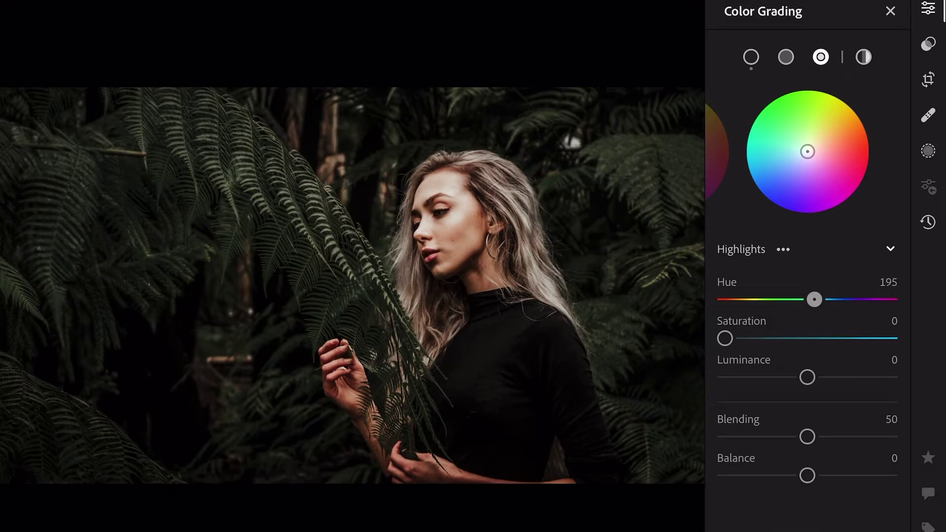
{"action": "left_click_drag", "start_coordinate": [725, 339], "coordinate": [741, 338]}
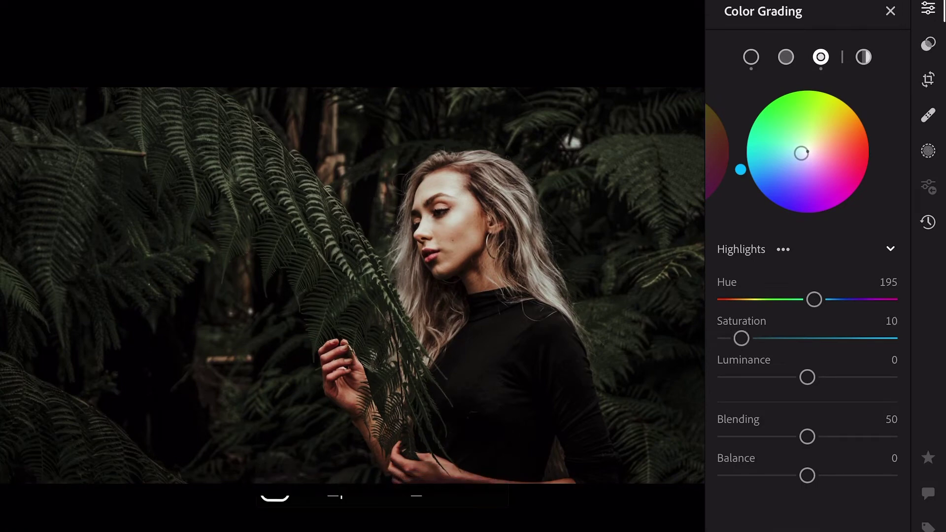
Set Clarity to +13 in the Effects panel.
{"action": "left_click", "coordinate": [890, 11]}
{"action": "scroll", "coordinate": [808, 266], "scroll_direction": "down", "scroll_amount": 2}
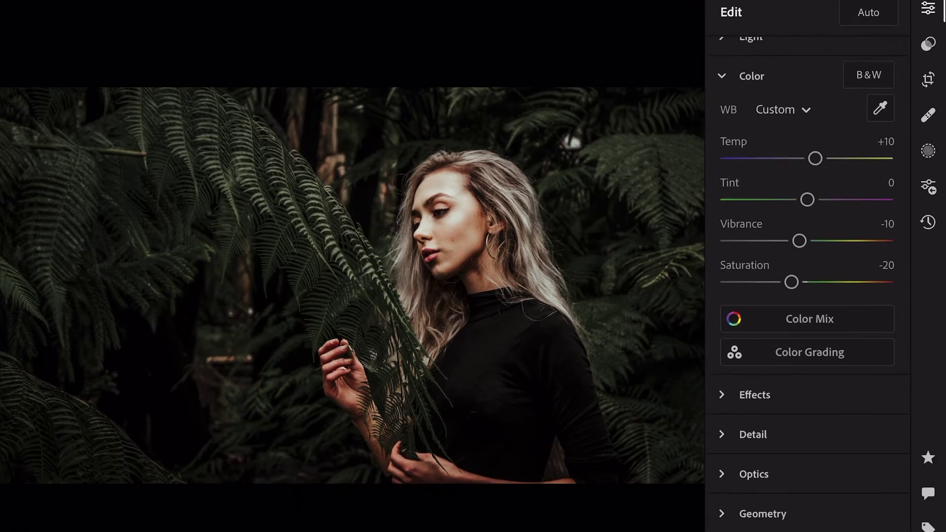
{"action": "scroll", "coordinate": [808, 266], "scroll_direction": "down", "scroll_amount": 1}
{"action": "scroll", "coordinate": [808, 266], "scroll_direction": "down", "scroll_amount": 2}
{"action": "scroll", "coordinate": [808, 266], "scroll_direction": "up", "scroll_amount": 3}
{"action": "left_click", "coordinate": [755, 403]}
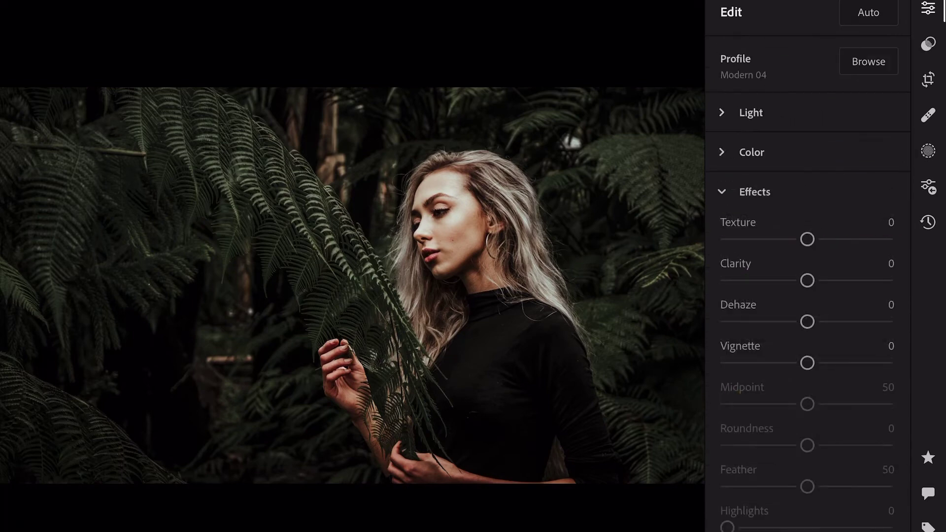
{"action": "scroll", "coordinate": [808, 266], "scroll_direction": "down", "scroll_amount": 1}
{"action": "scroll", "coordinate": [808, 266], "scroll_direction": "down", "scroll_amount": 2}
{"action": "scroll", "coordinate": [801, 285], "scroll_direction": "down", "scroll_amount": 2}
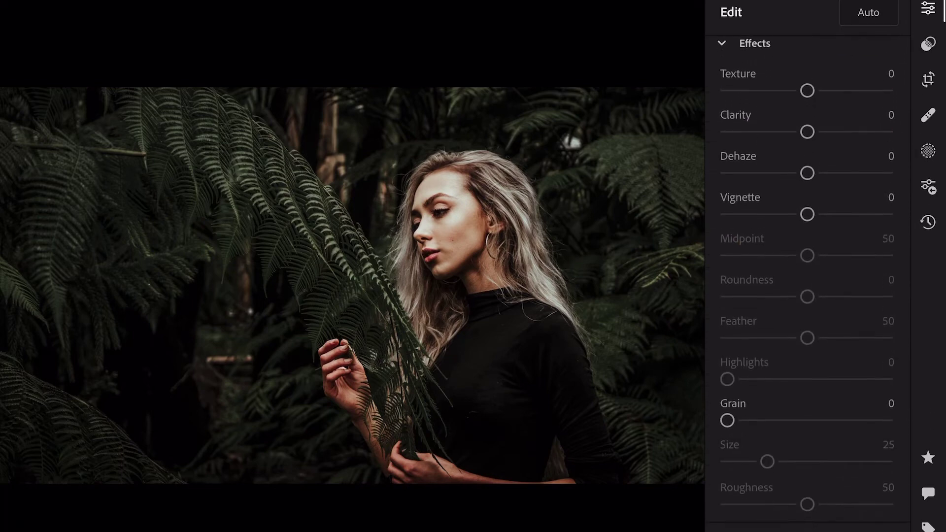
{"action": "left_click_drag", "start_coordinate": [807, 115], "coordinate": [818, 115]}
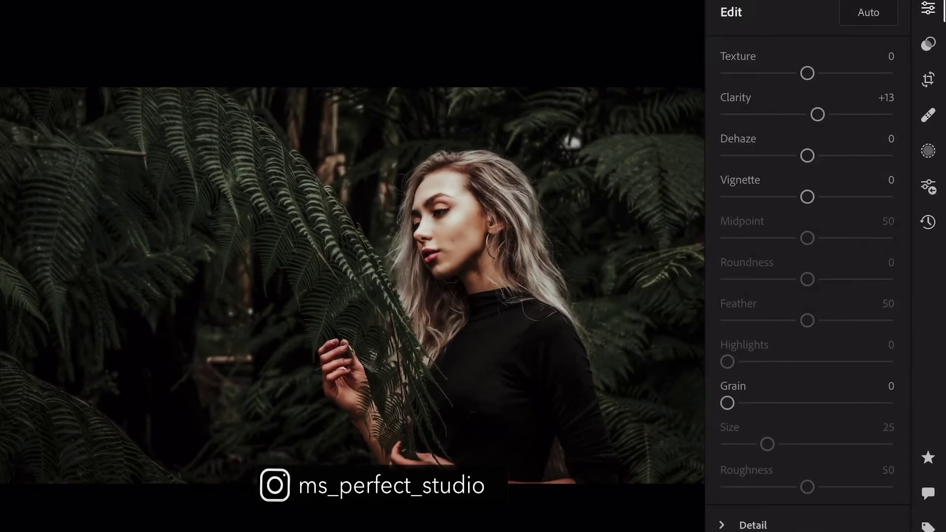
{"action": "scroll", "coordinate": [807, 284], "scroll_direction": "up", "scroll_amount": 3}
{"action": "scroll", "coordinate": [807, 284], "scroll_direction": "down", "scroll_amount": 2}
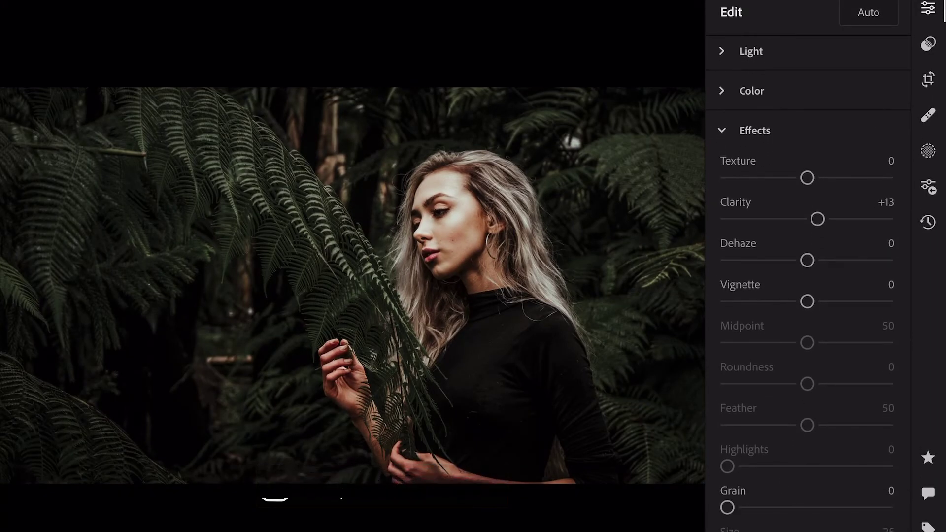
{"action": "scroll", "coordinate": [807, 295], "scroll_direction": "up", "scroll_amount": 3}
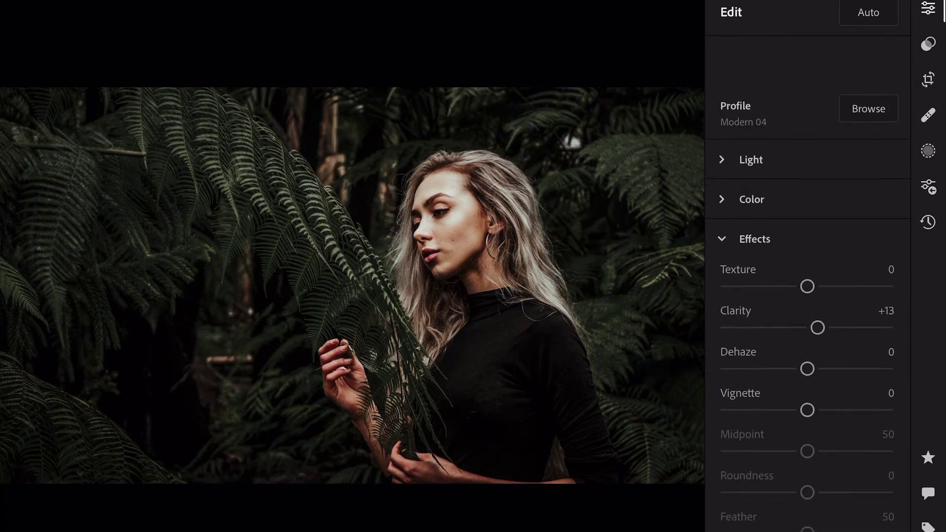
{"action": "scroll", "coordinate": [807, 285], "scroll_direction": "down", "scroll_amount": 1}
Set Exposure +0.66, Contrast -27 and Highlights -57 in the Light panel.
{"action": "left_click", "coordinate": [751, 112]}
{"action": "left_click_drag", "start_coordinate": [807, 163], "coordinate": [822, 163]}
{"action": "mouse_move", "coordinate": [778, 204]}
{"action": "left_mouse_down"}
{"action": "mouse_move", "coordinate": [769, 204]}
{"action": "mouse_move", "coordinate": [803, 204]}
{"action": "mouse_move", "coordinate": [780, 204]}
{"action": "left_mouse_up"}
{"action": "left_click_drag", "start_coordinate": [777, 245], "coordinate": [758, 245]}
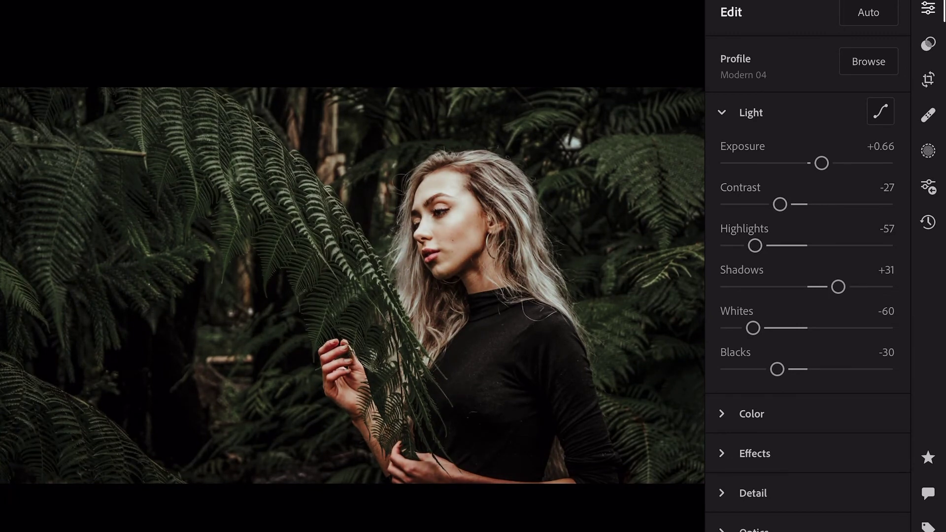
In the Detail panel set Noise Reduction to 20 and Color Noise Reduction to 17.
{"action": "left_click", "coordinate": [751, 113]}
{"action": "left_click", "coordinate": [753, 231]}
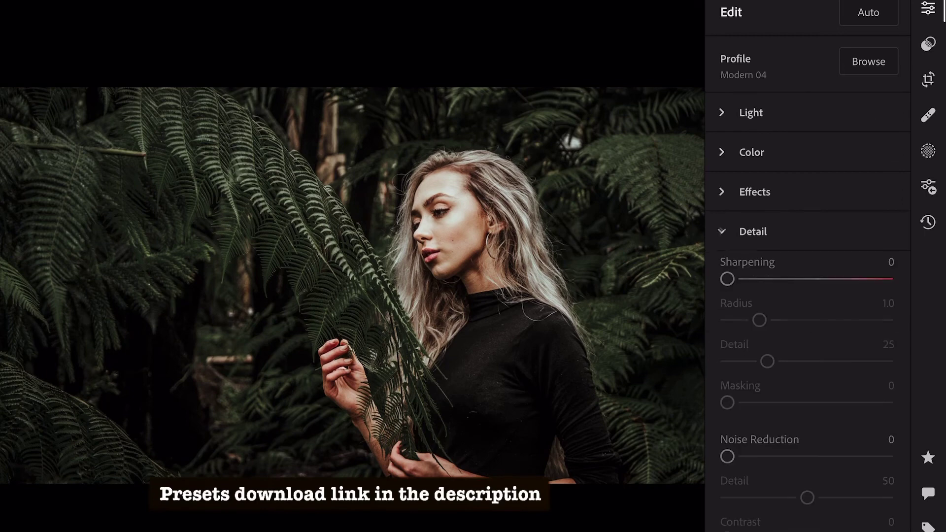
{"action": "scroll", "coordinate": [806, 280], "scroll_direction": "down", "scroll_amount": 5}
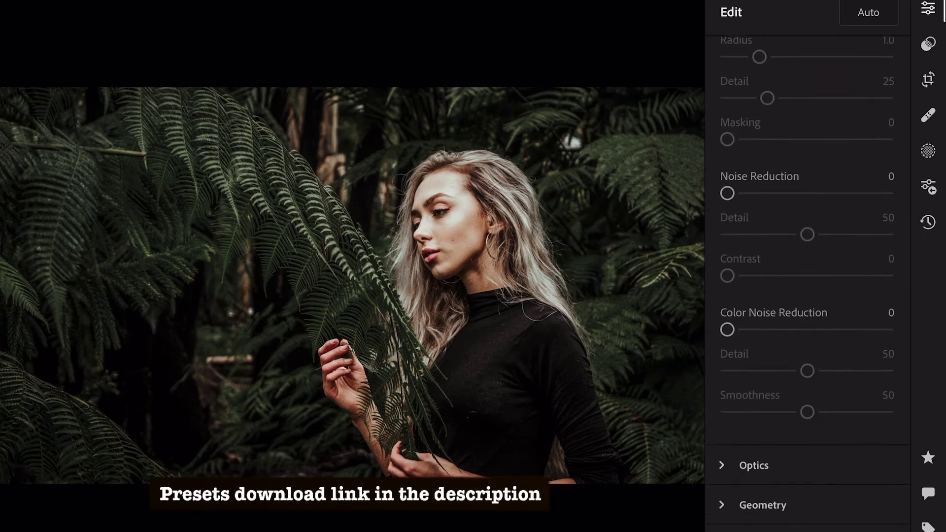
{"action": "left_click_drag", "start_coordinate": [727, 214], "coordinate": [748, 213]}
{"action": "left_click_drag", "start_coordinate": [728, 350], "coordinate": [749, 350]}
{"action": "left_click_drag", "start_coordinate": [749, 214], "coordinate": [752, 213]}
{"action": "left_click_drag", "start_coordinate": [748, 351], "coordinate": [751, 350]}
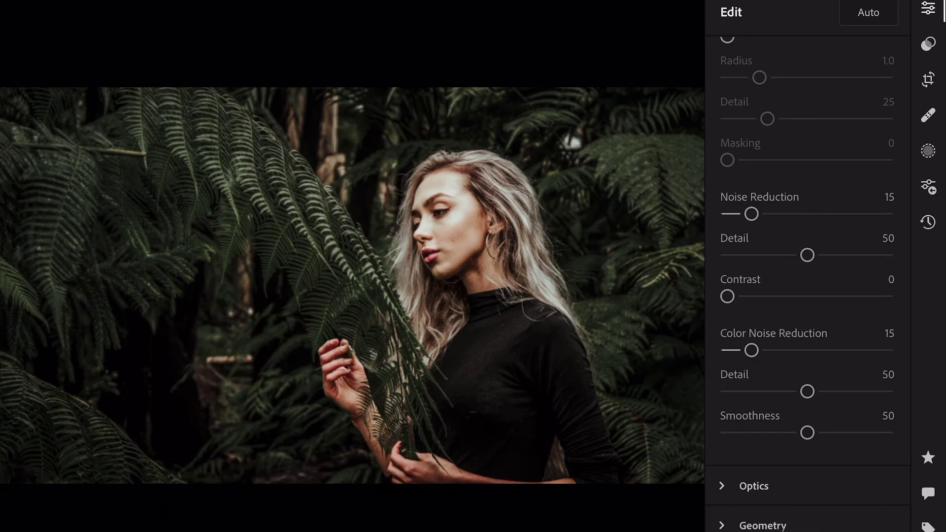
{"action": "left_click_drag", "start_coordinate": [752, 214], "coordinate": [760, 214]}
{"action": "left_click_drag", "start_coordinate": [751, 350], "coordinate": [754, 350]}
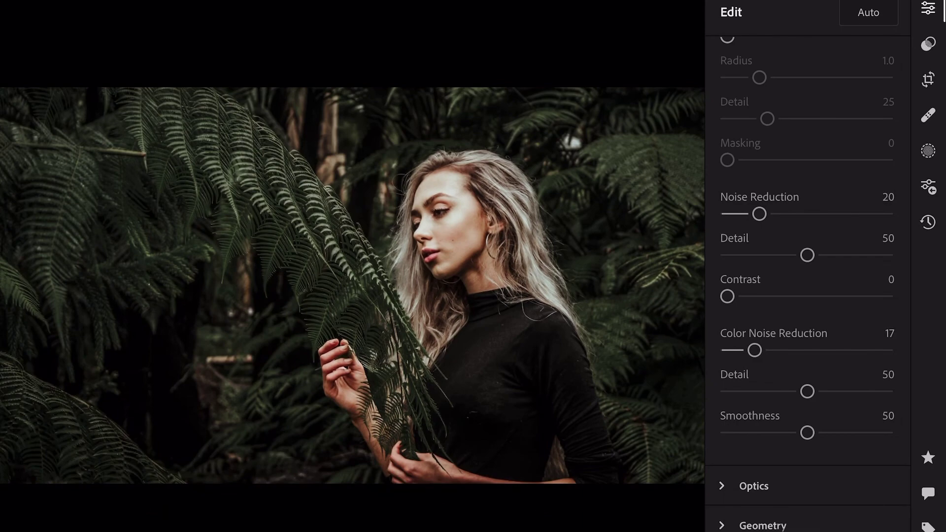